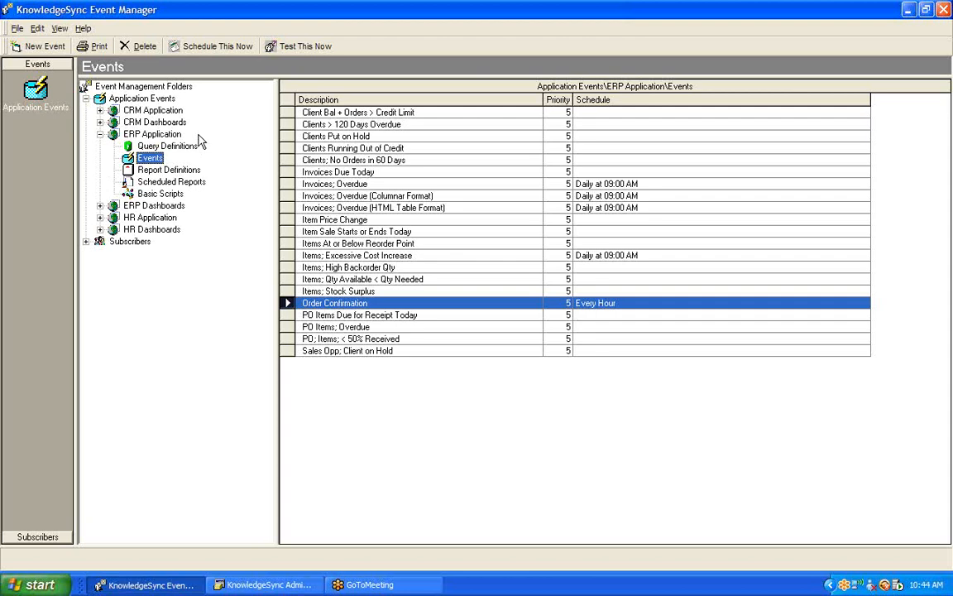
Open the Order Confirmation event and add D:\Doc_Track_Ship_Details.doc as a content file.
double_click(389, 305)
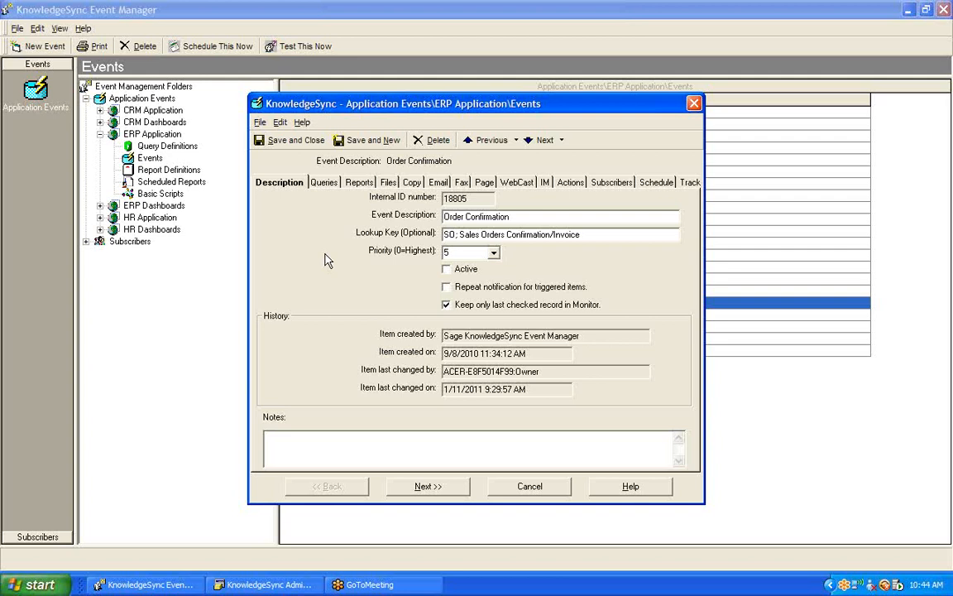
left_click(361, 184)
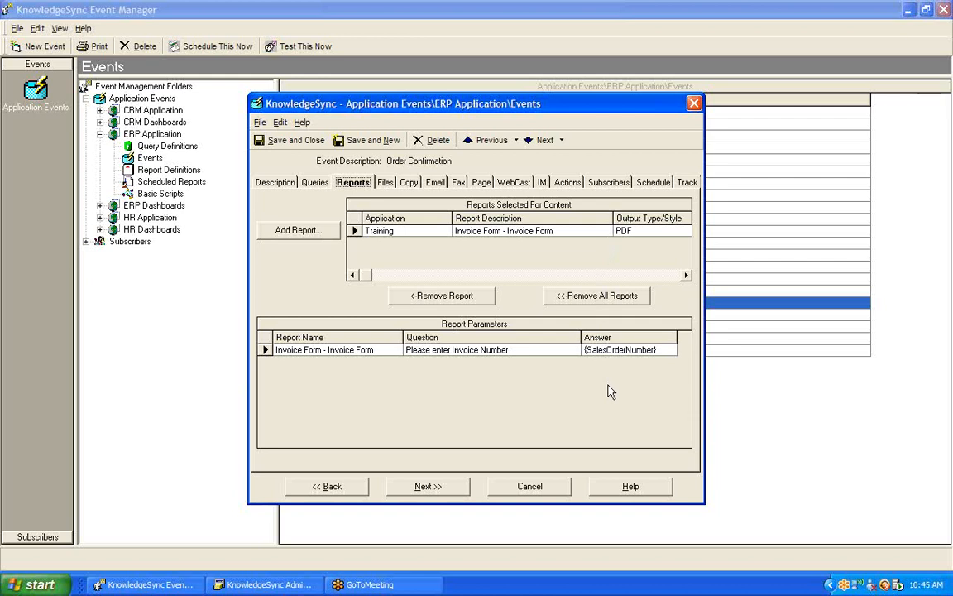
left_click(386, 183)
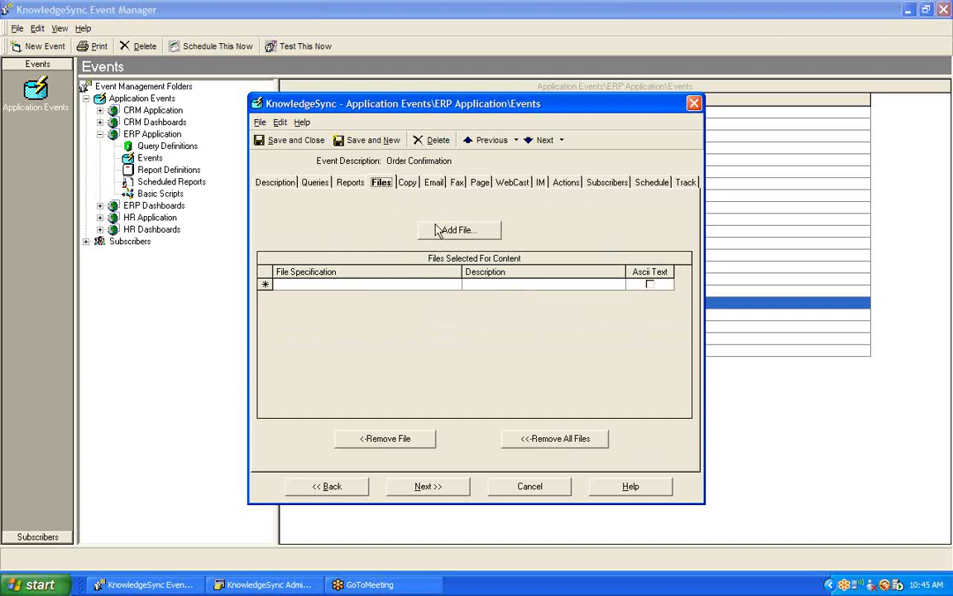
left_click(462, 235)
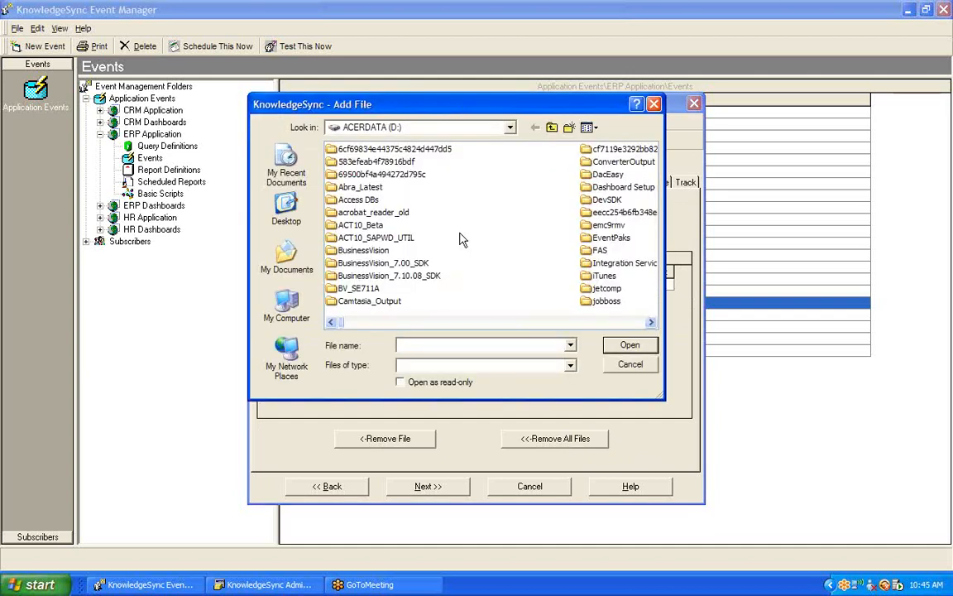
left_click_drag(651, 325, 651, 325)
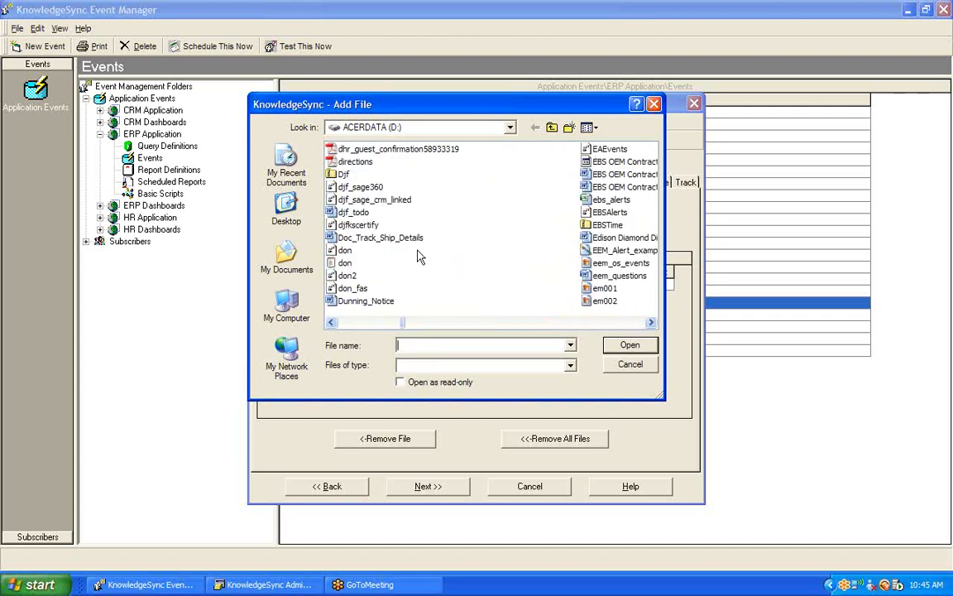
double_click(382, 238)
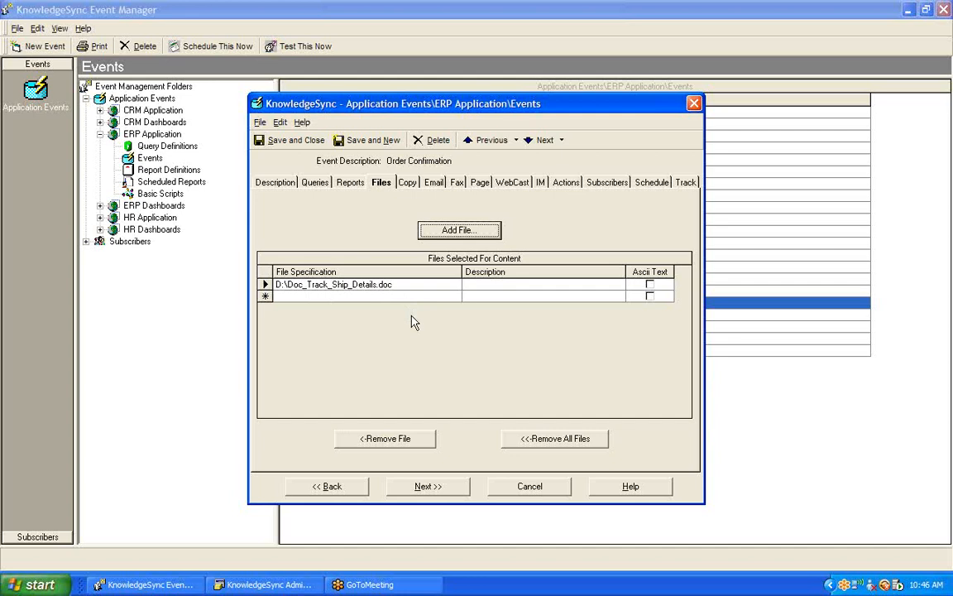
Set the description of the attached Doc_Track_Ship_Details.doc file to "Shipment Tracking".
left_click(484, 285)
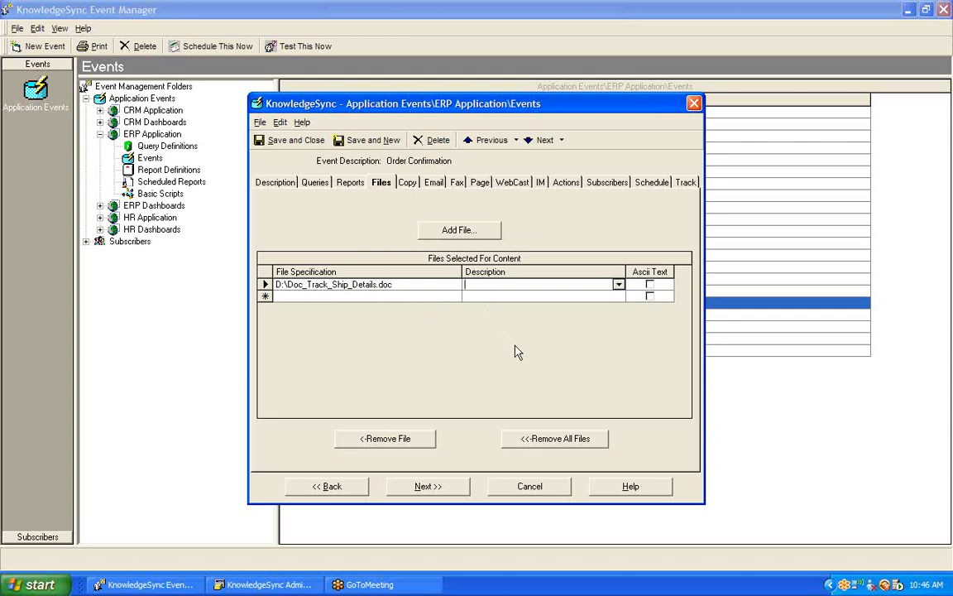
type("Shipment Tracking")
key("Tab")
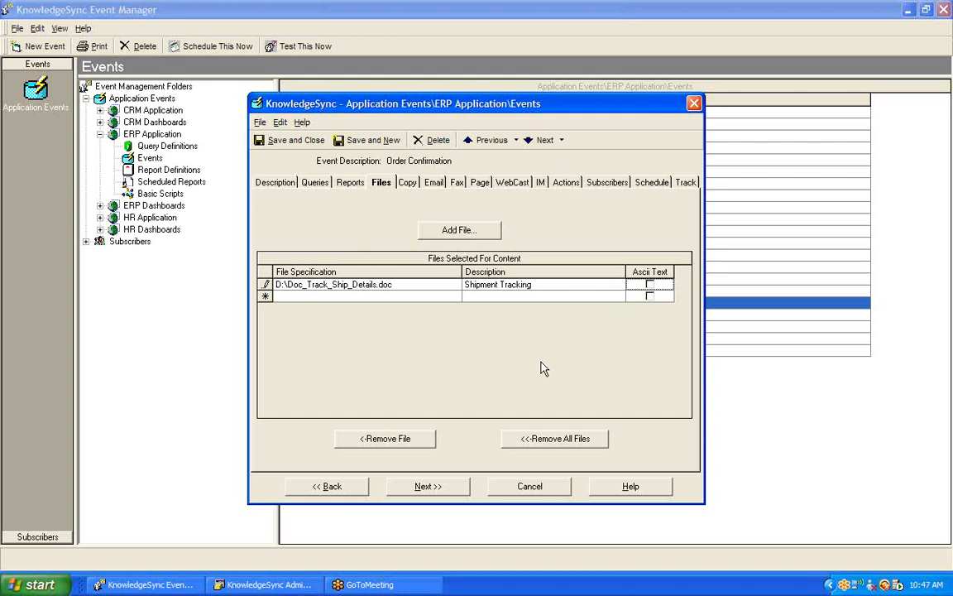
Review whether the event's selected files and reports are included in Copy operations.
left_click(409, 186)
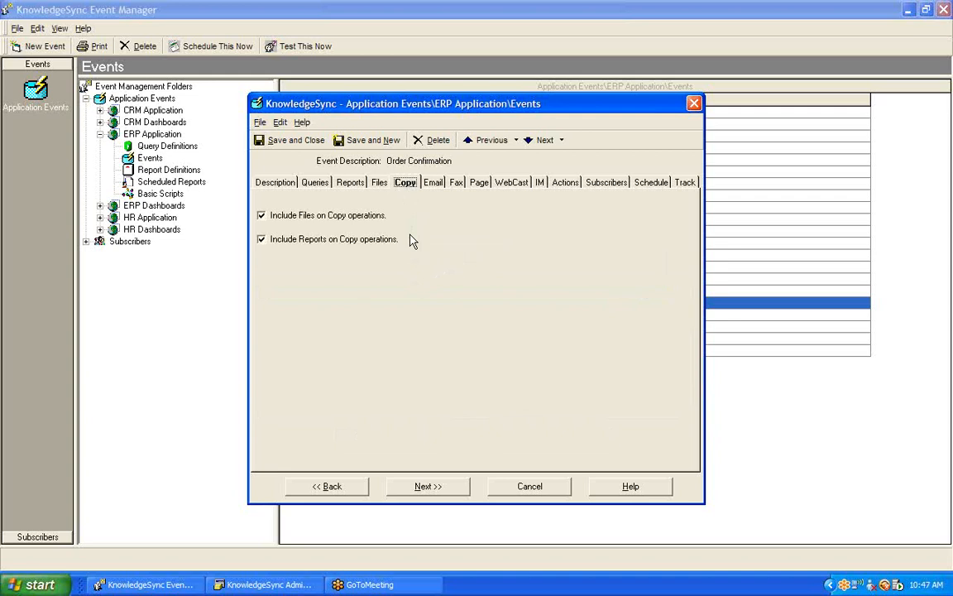
left_click(380, 184)
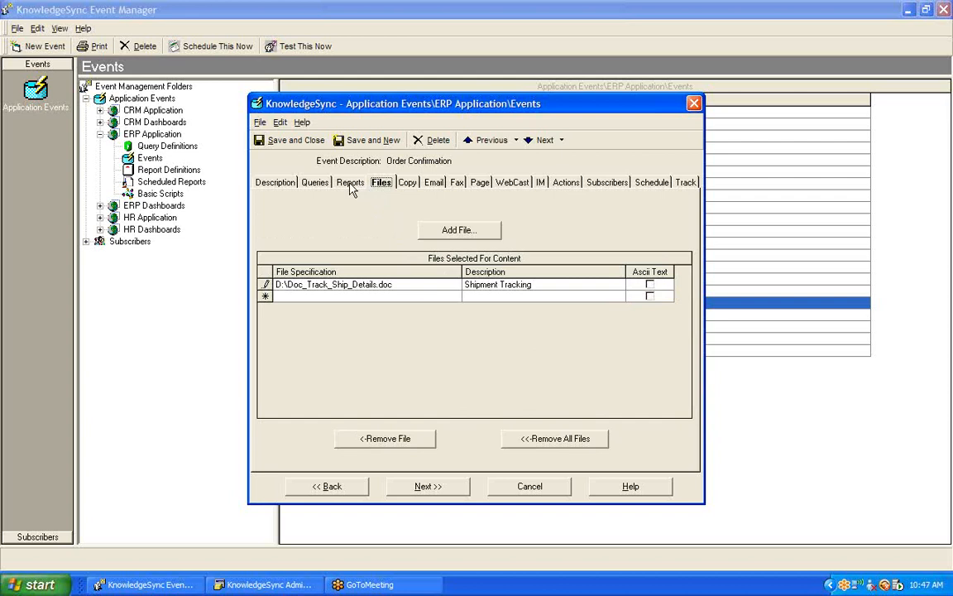
left_click(351, 186)
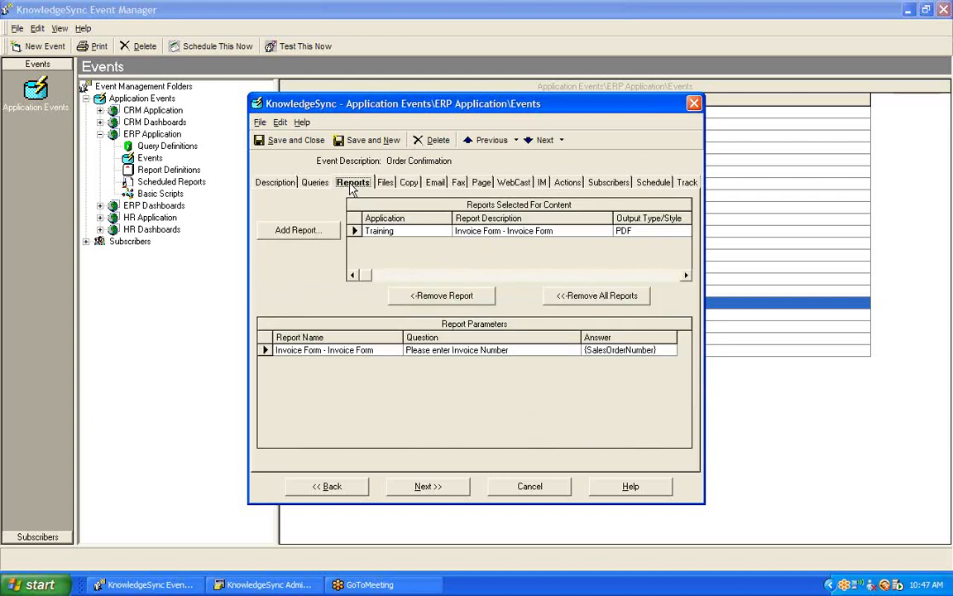
left_click(407, 185)
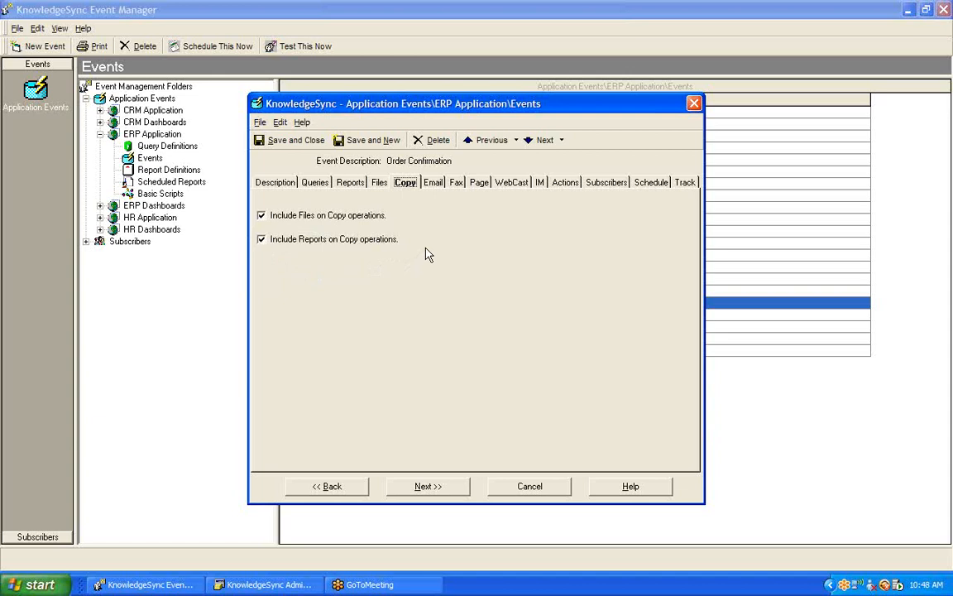
Add the first user in the Finance group as a subscriber of the Order Confirmation event.
left_click(603, 185)
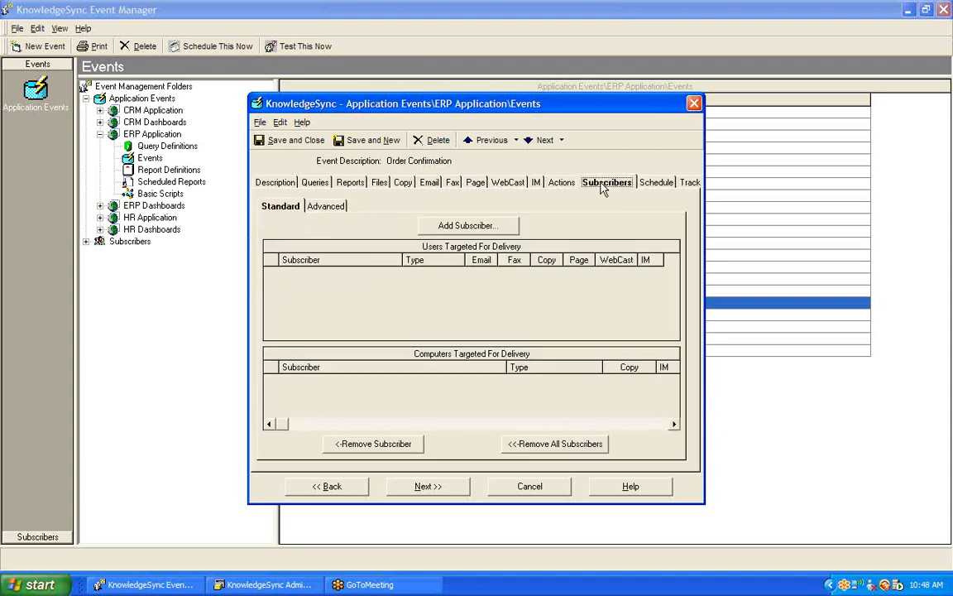
left_click(468, 226)
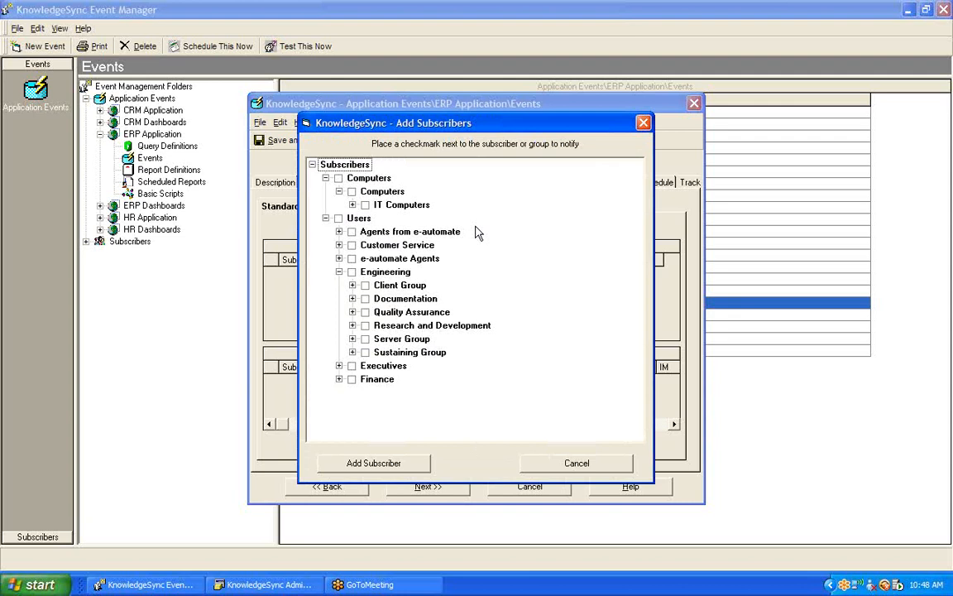
left_click(339, 380)
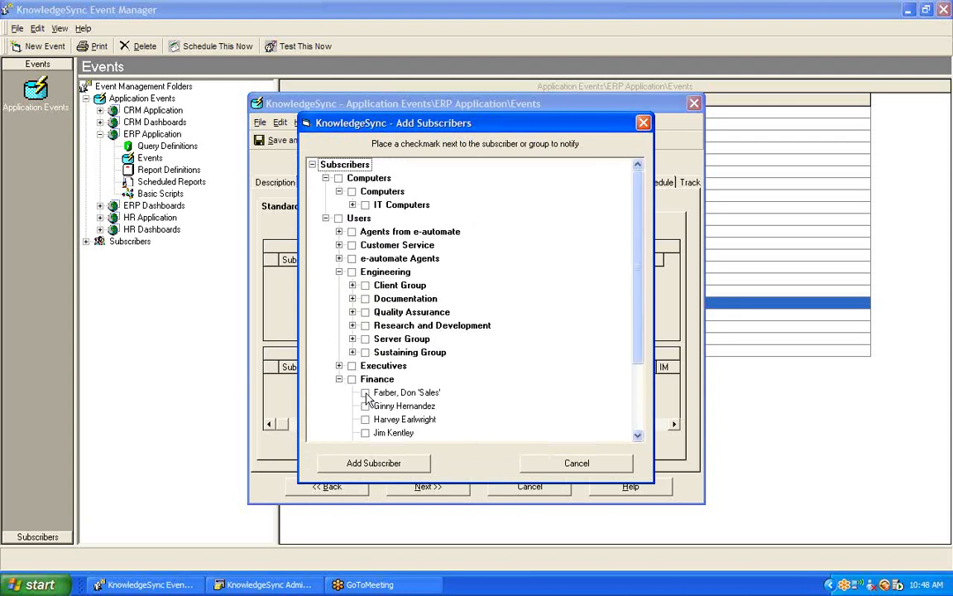
left_click(365, 393)
left_click(369, 463)
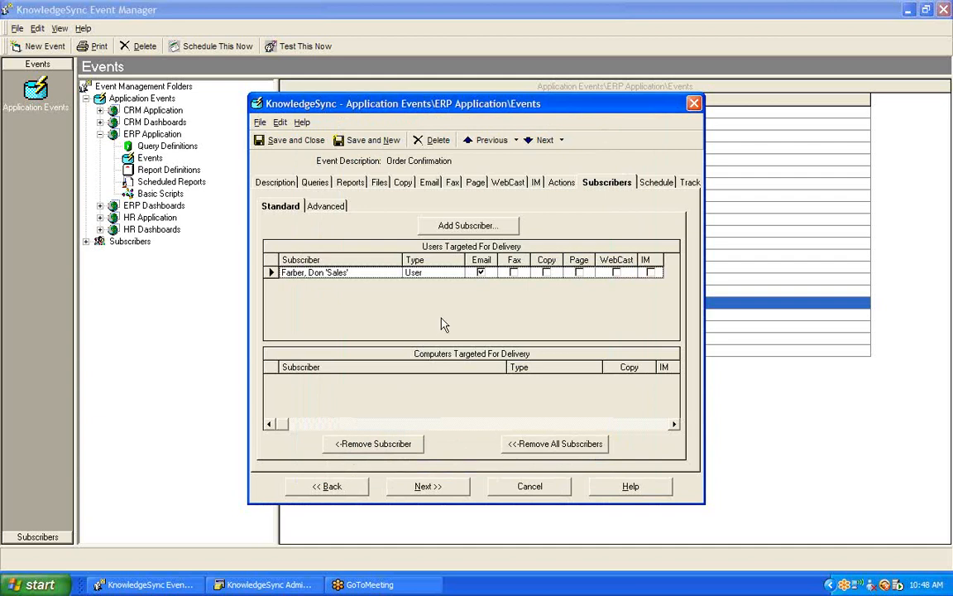
Enable Copy delivery for the subscriber, save and close the event, and select Order Confirmation in the event list.
left_click(546, 273)
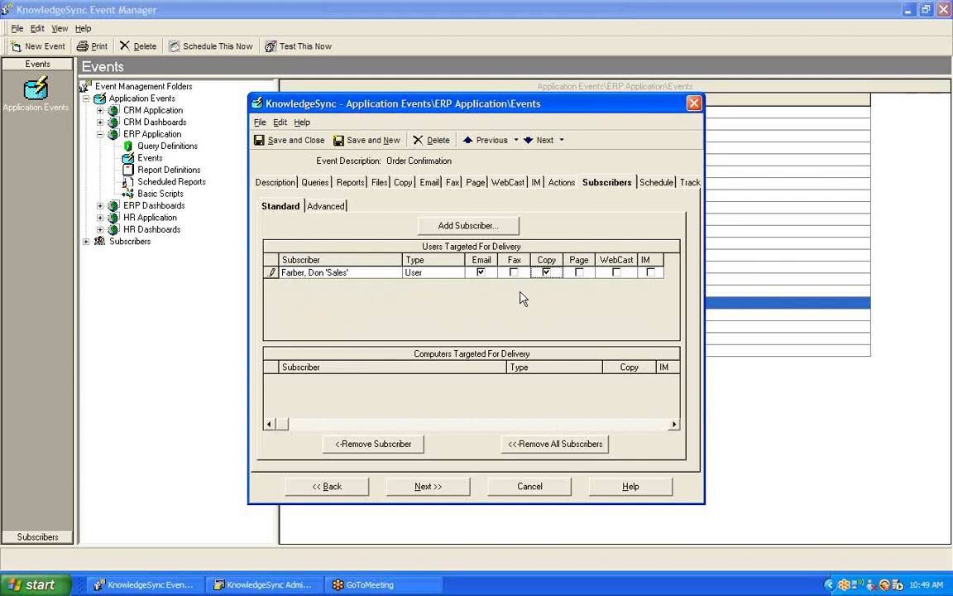
left_click(295, 142)
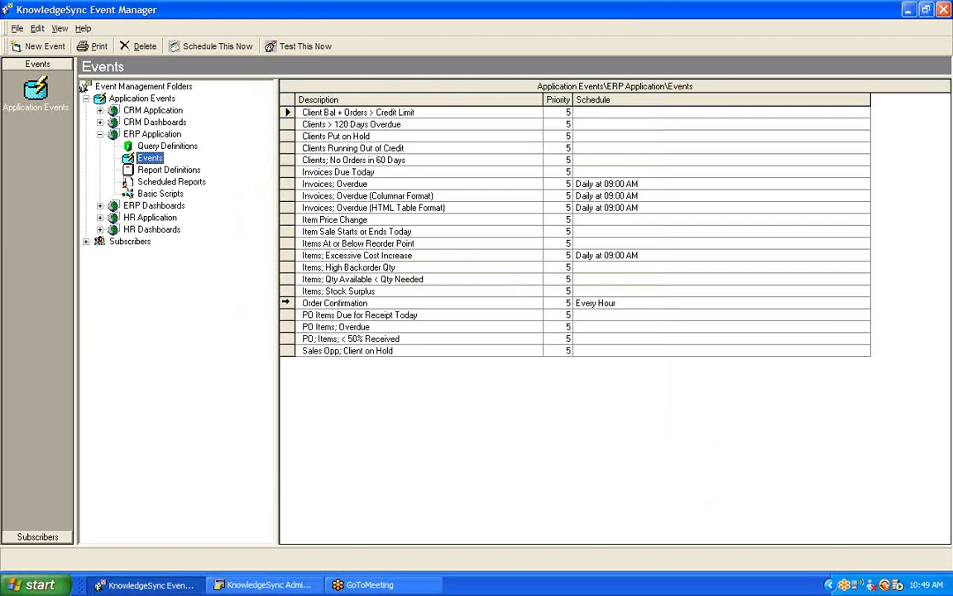
left_click(331, 303)
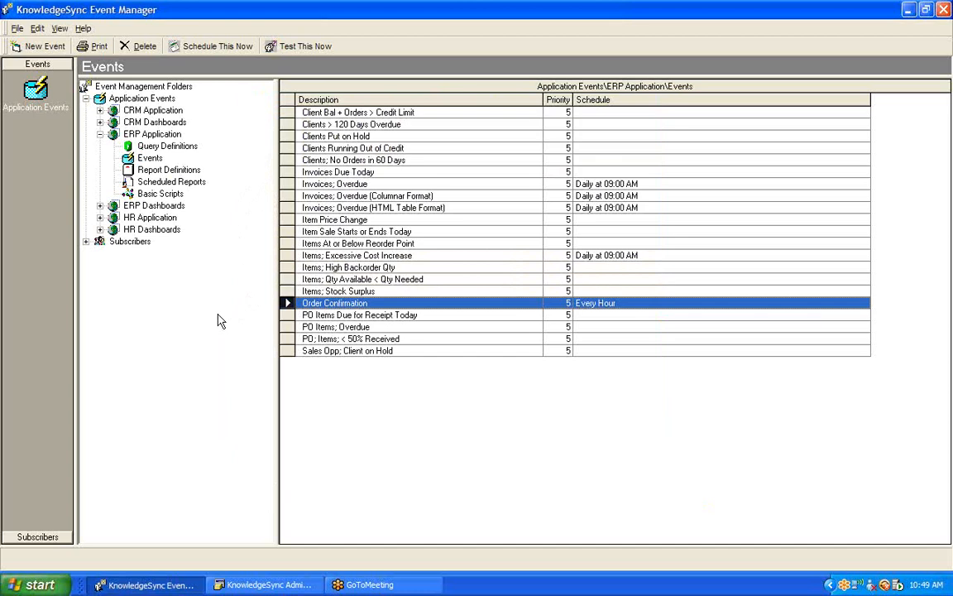
Switch to KnowledgeSync Administrator and check the Copy Server's entry in the Server Status list.
left_click(245, 586)
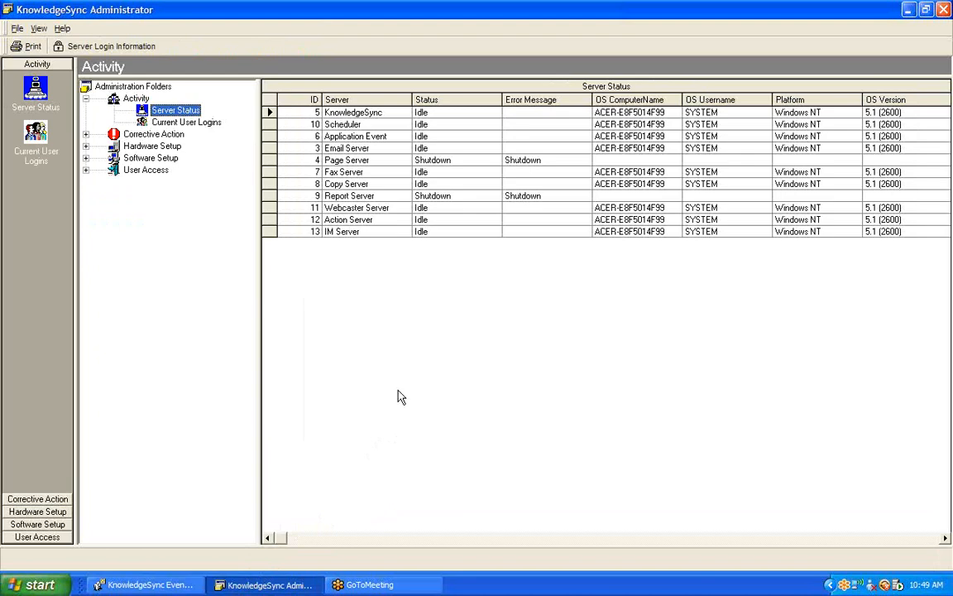
left_click(269, 184)
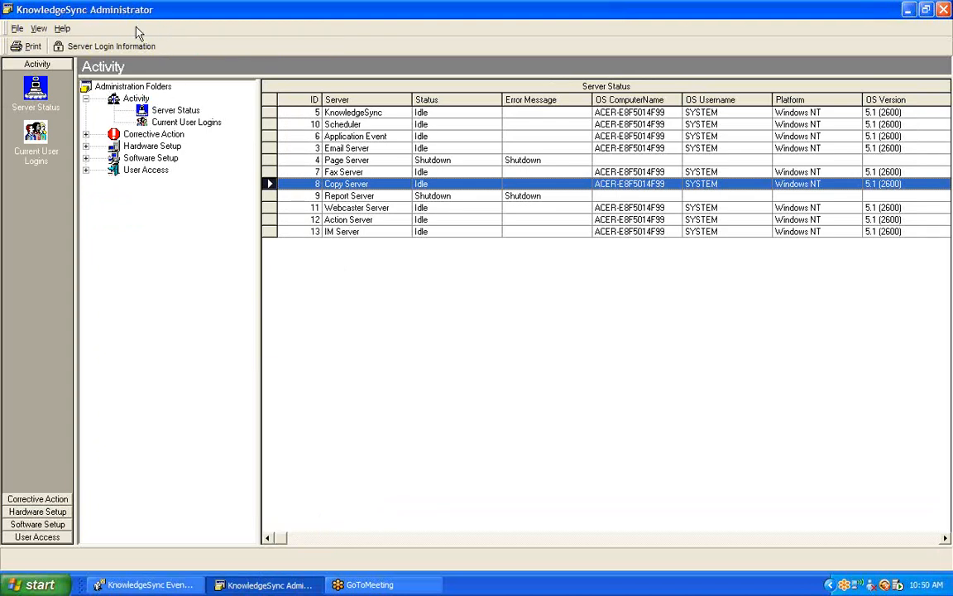
left_click(164, 112)
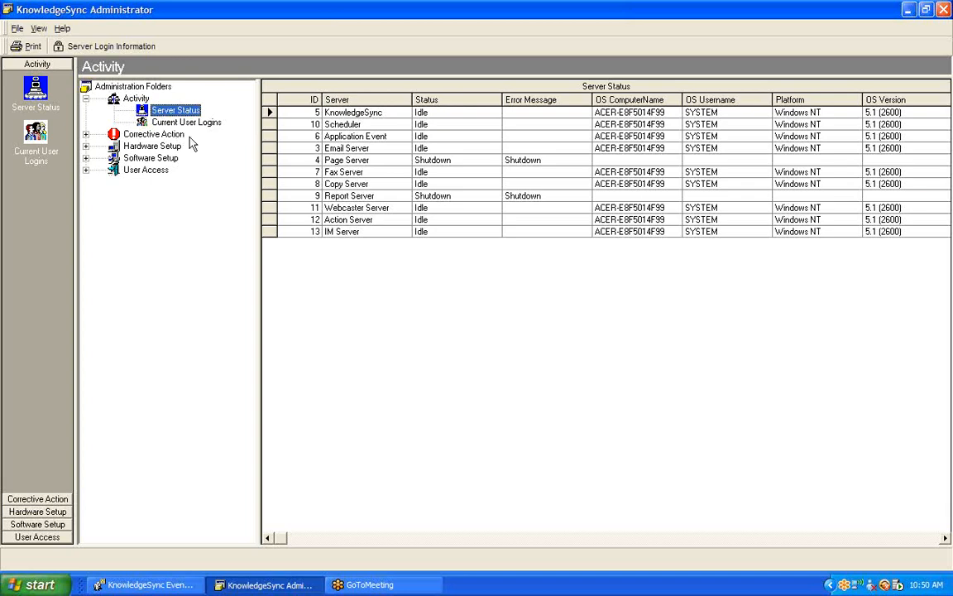
left_click(270, 183)
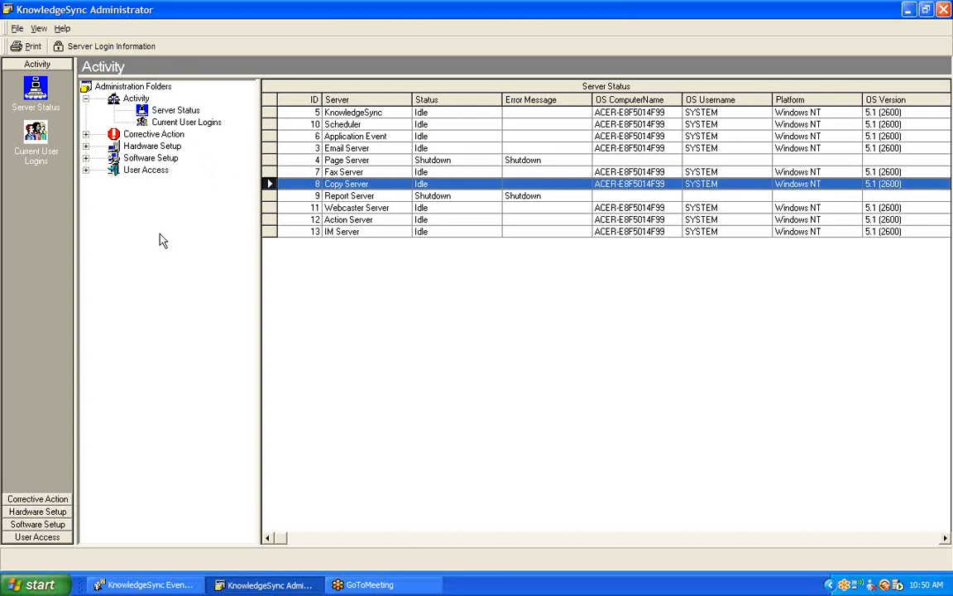
Open the Copy Server's status record, disable and re-enable Allow Server to process, and save and close it.
double_click(297, 186)
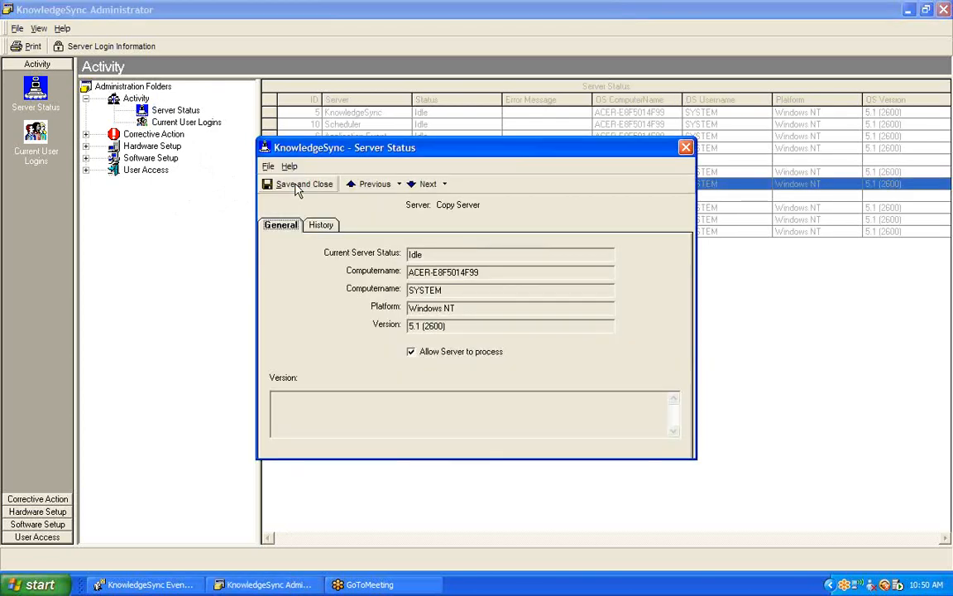
left_click(413, 354)
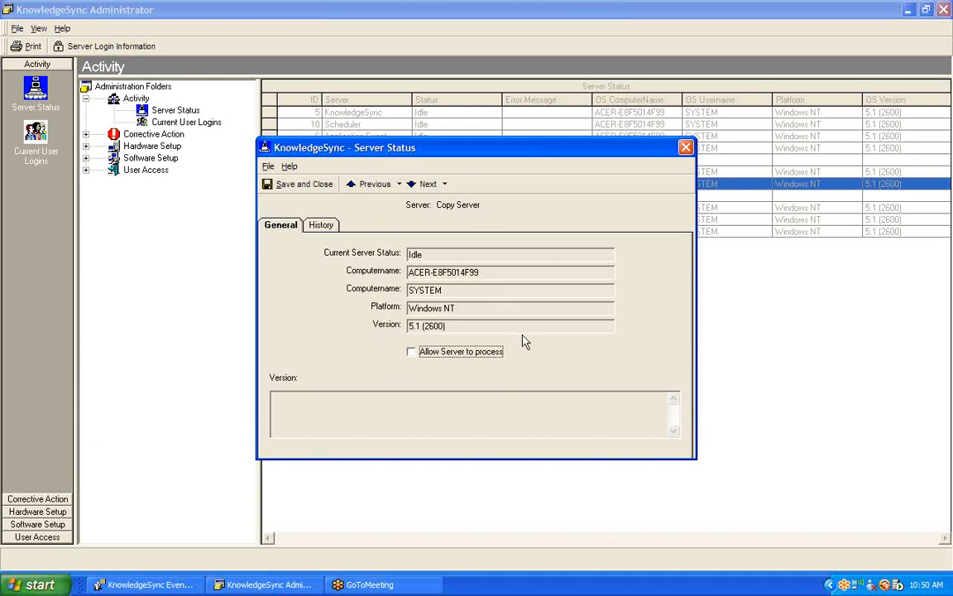
left_click(412, 353)
left_click(301, 185)
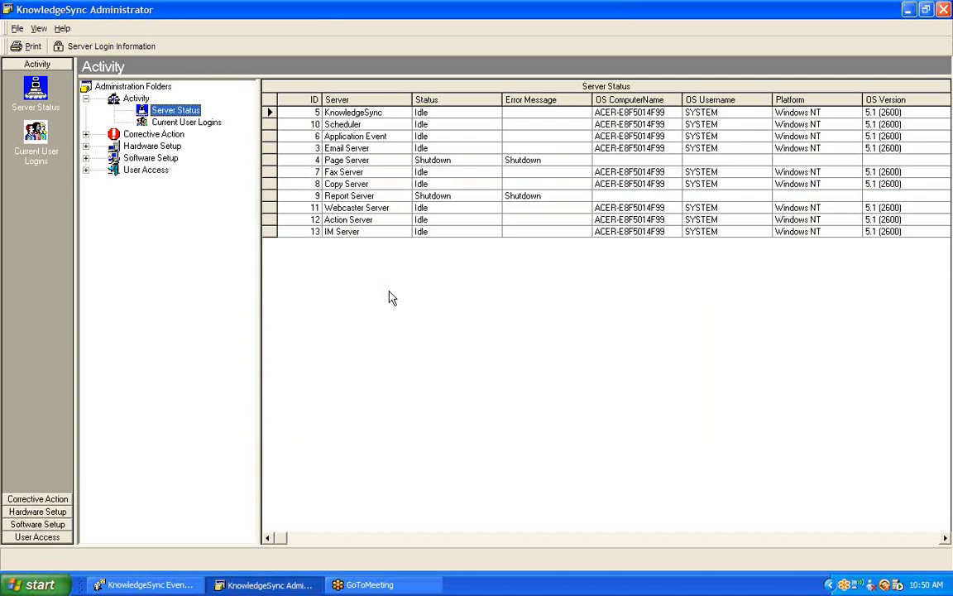
Check the Copy Server's status entry again and switch back to KnowledgeSync Event Manager.
left_click(268, 183)
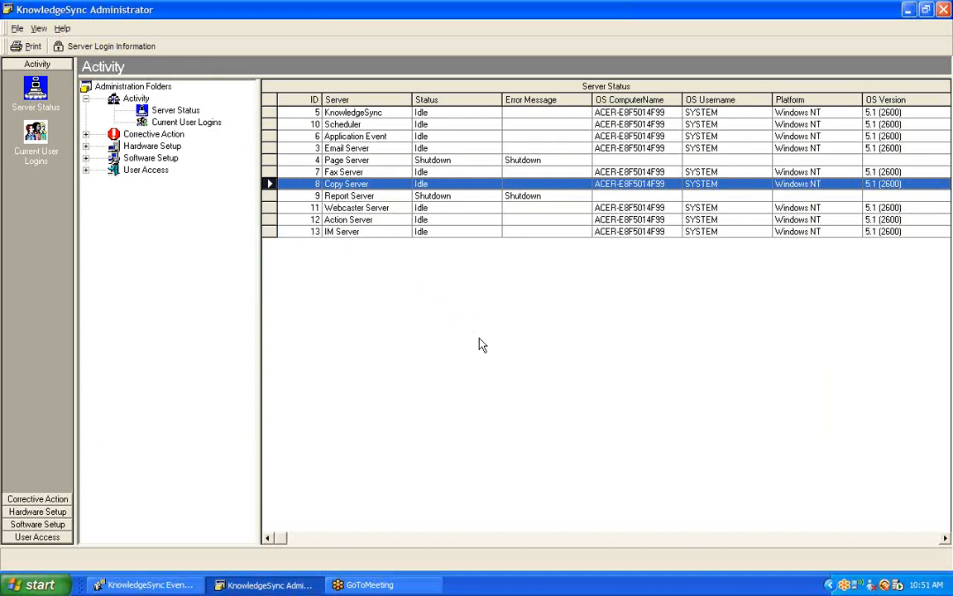
left_click(158, 584)
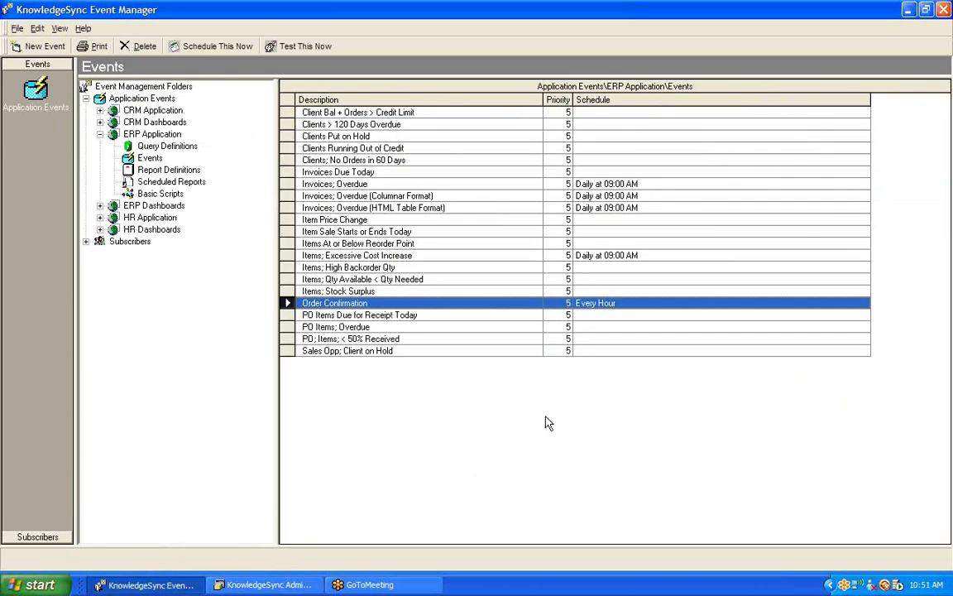